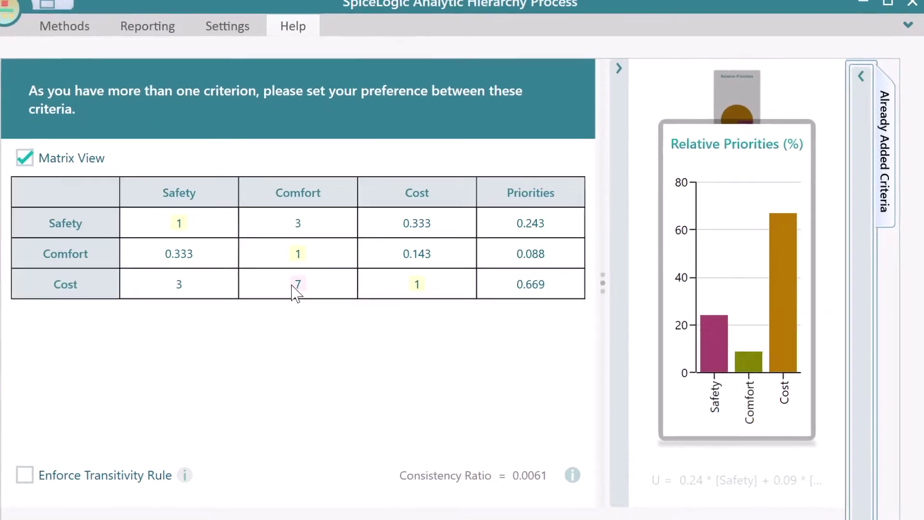
- Shift the Cost-versus-Comfort preference toward Comfort to see the consistency ratio jump
click(312, 291)
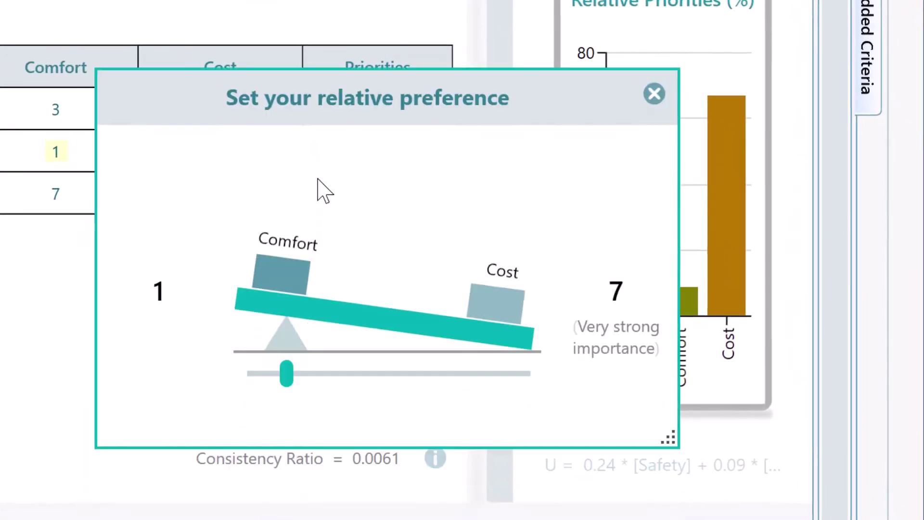
drag(297, 206, 451, 231)
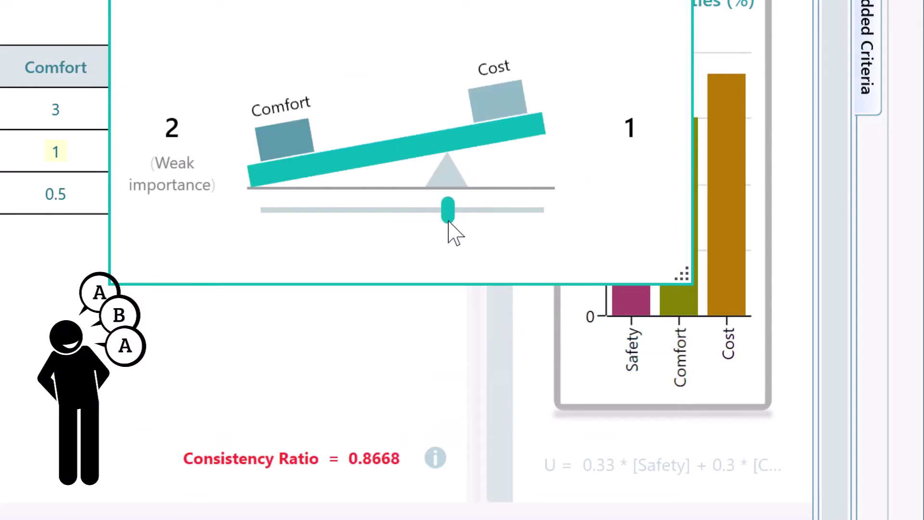
mouse_move(383, 475)
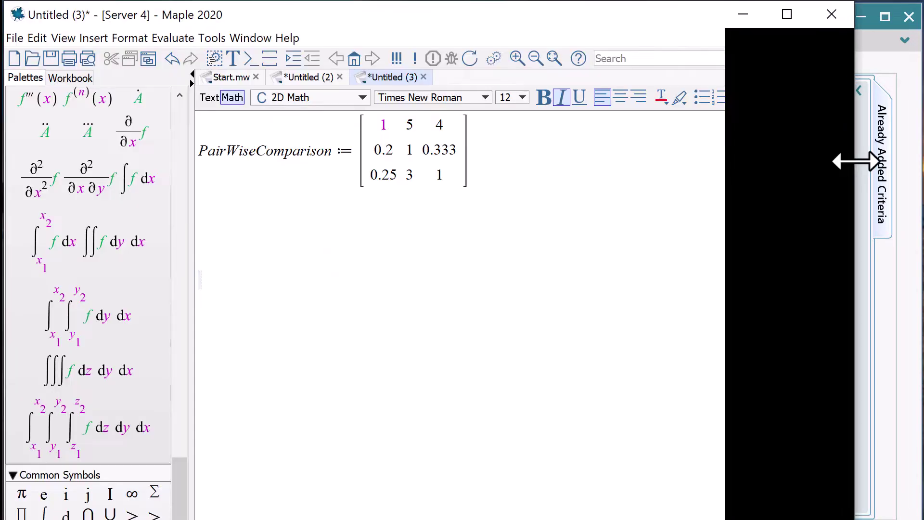
- Evaluate the PairWiseComparison matrix and define PriorityVector as [0.665, 0.104, 0.231]
key(Return)
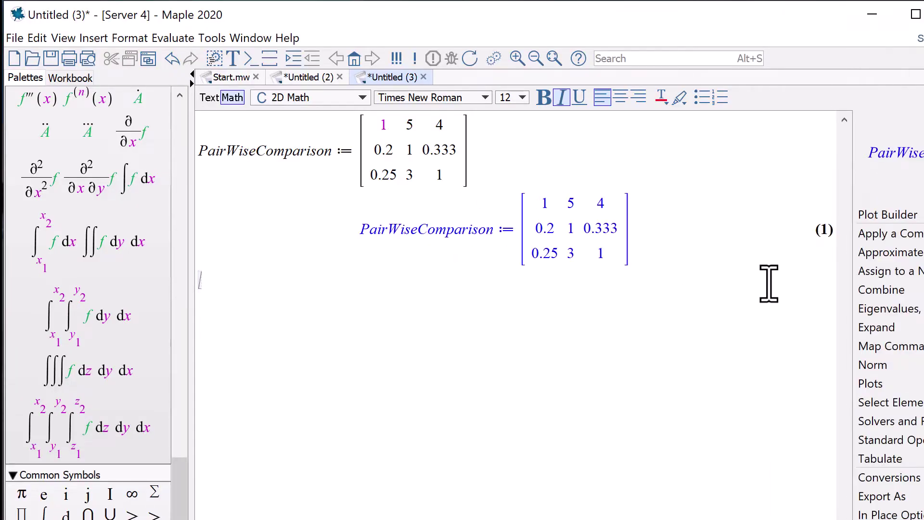
text(Prior)
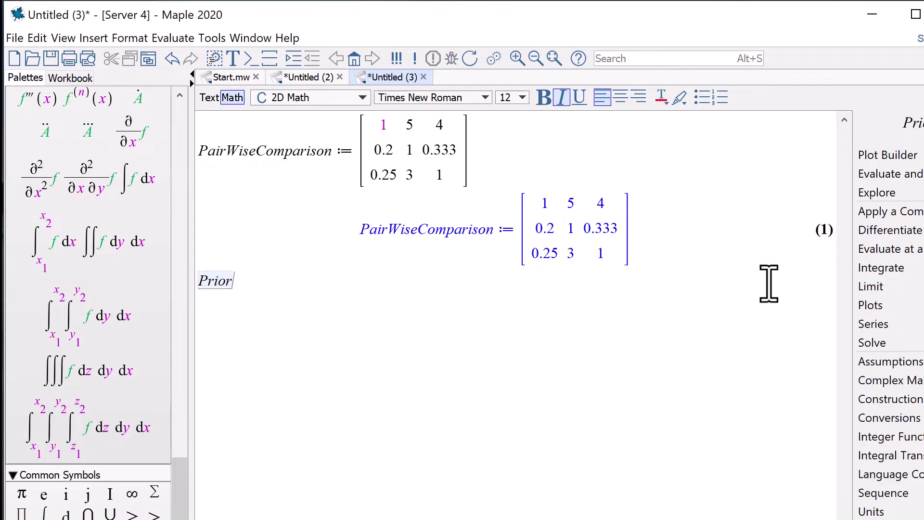
text(ityVector:)
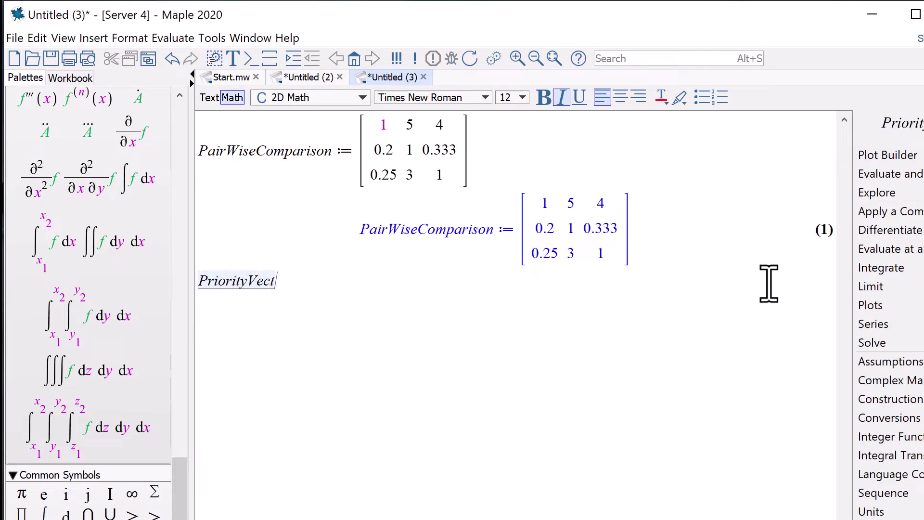
text(=)
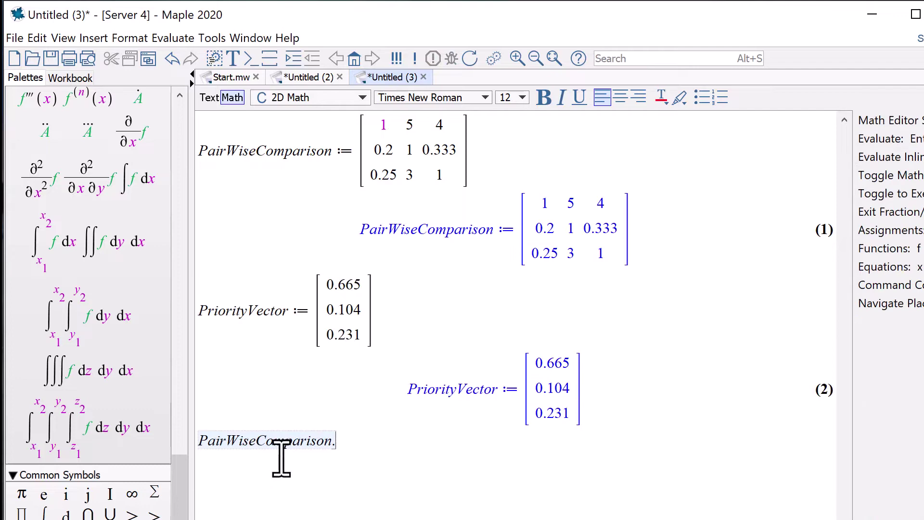
text(Prio)
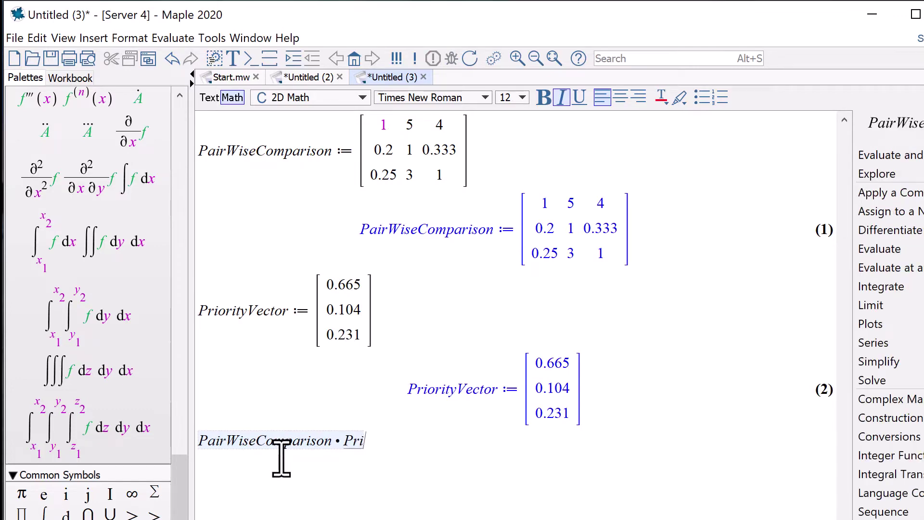
text(rityVector)
key(Return)
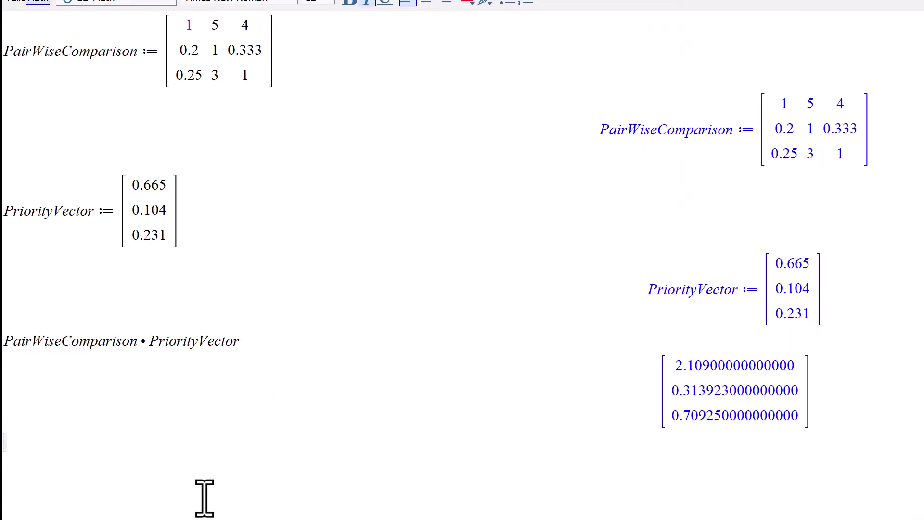
- Name the product MultiplicationResult and divide it elementwise by PriorityVector (≈3.171, 3.018, 3.070)
click(6, 341)
text(MultiplicationResult :=)
key(Return)
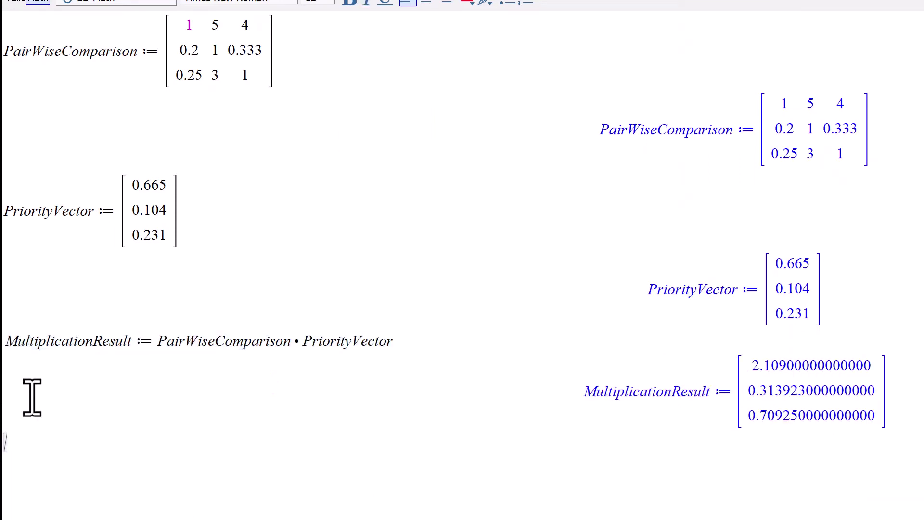
text(MultiplicationResult /~ PriorityVector)
key(Return)
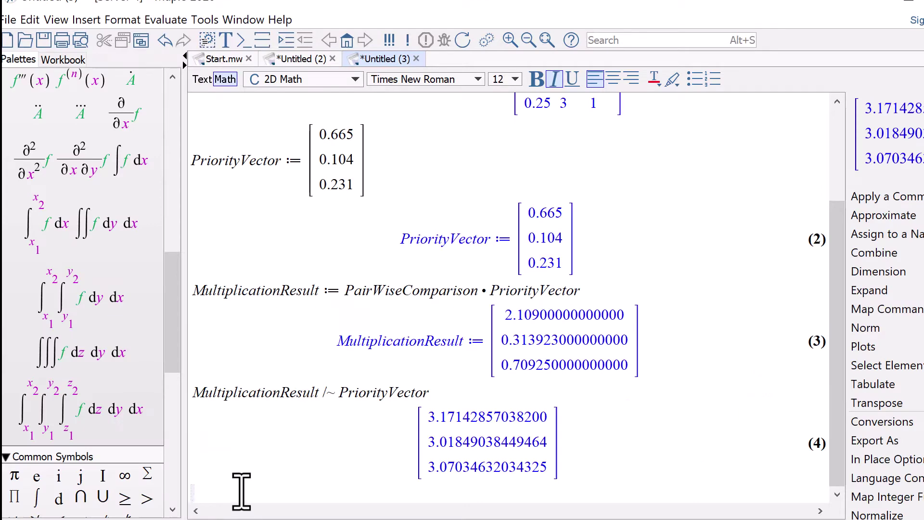
- Set PrincipalEigenValue to the average of the three quotients, about 3.0868
text((3.17142857038200 + 3.01849038449464 + 3.07034632034325)/3)
key(Return)
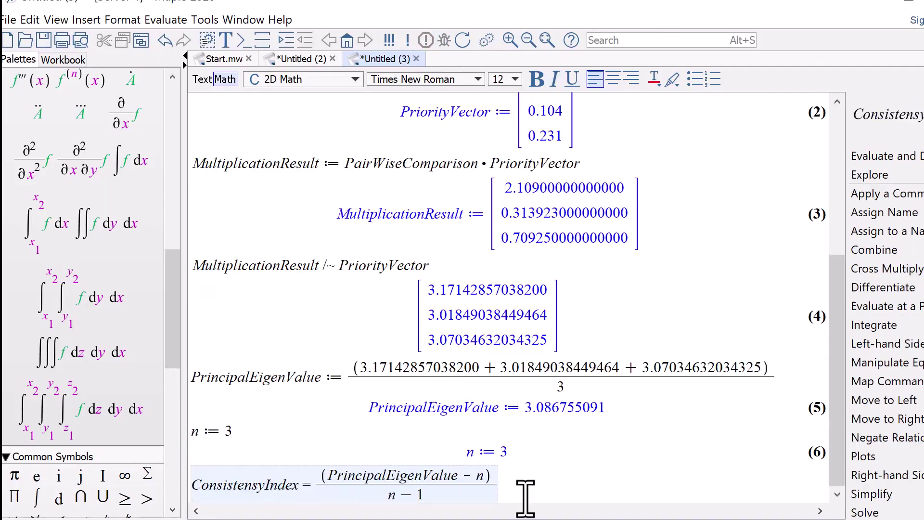
- Evaluate the ConsistensyIndex formula, giving 0.04337754550
key(Return)
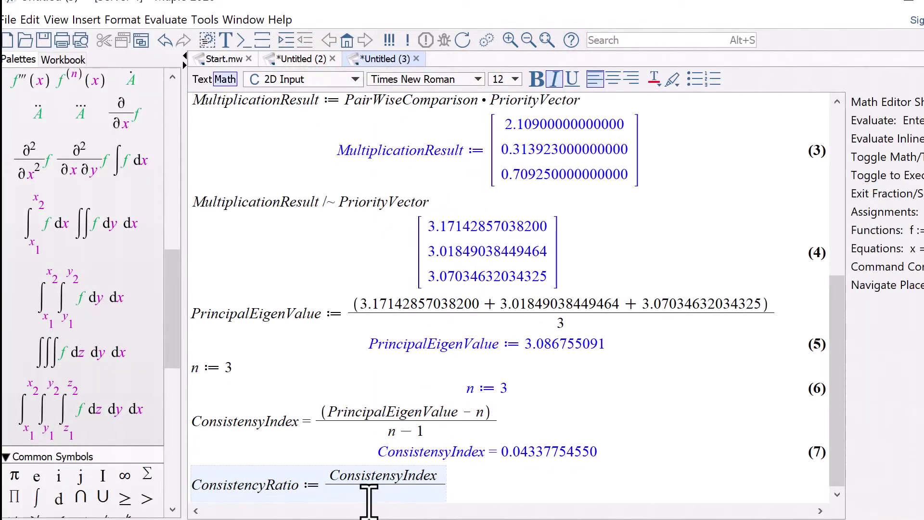
- Complete ConsistencyRatio with denominator 0.58 (0.07478887155) and return to SpiceLogic
text(0.58)
key(Return)
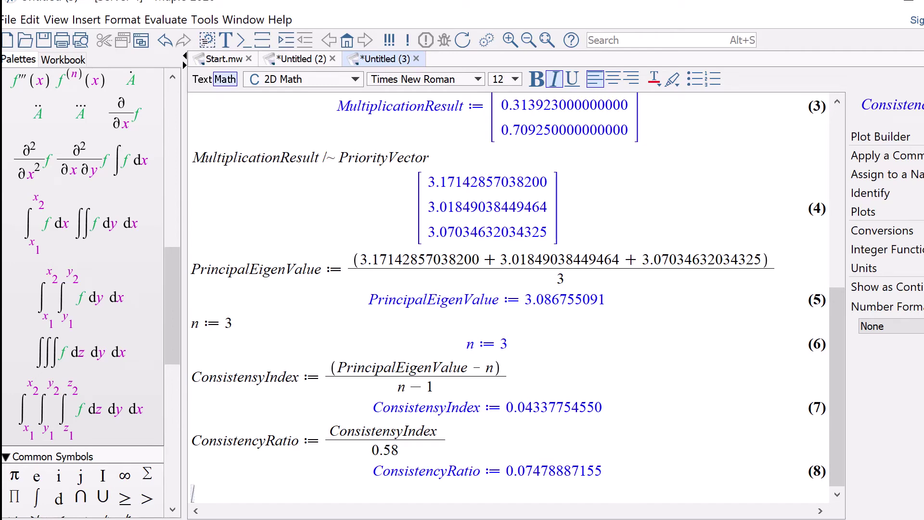
key(alt+Tab)
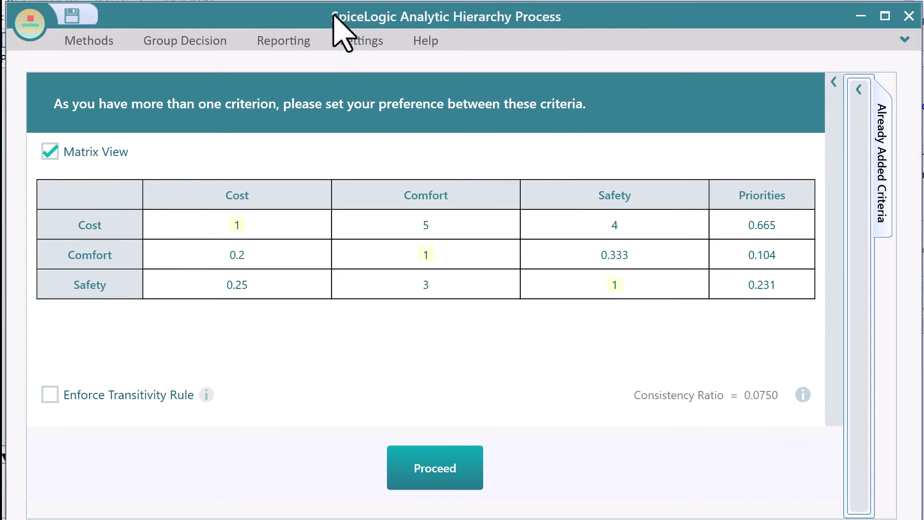
- Switch to one-pair-at-a-time view and enforce the transitivity rule, leaving 2 comparisons
drag(332, 15, 329, 7)
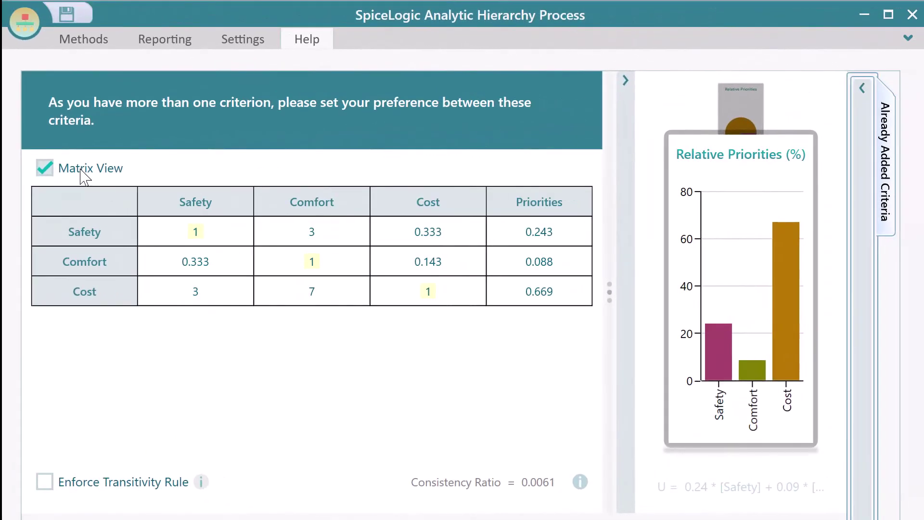
click(79, 169)
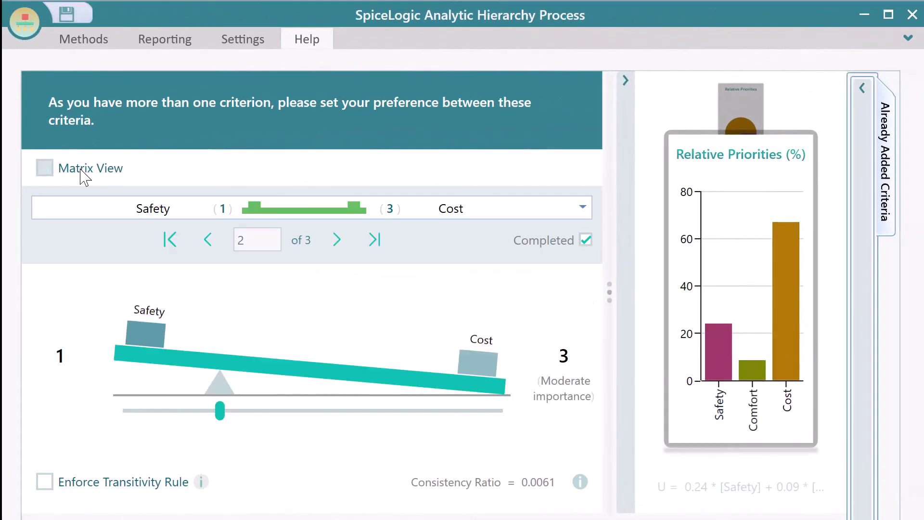
click(142, 487)
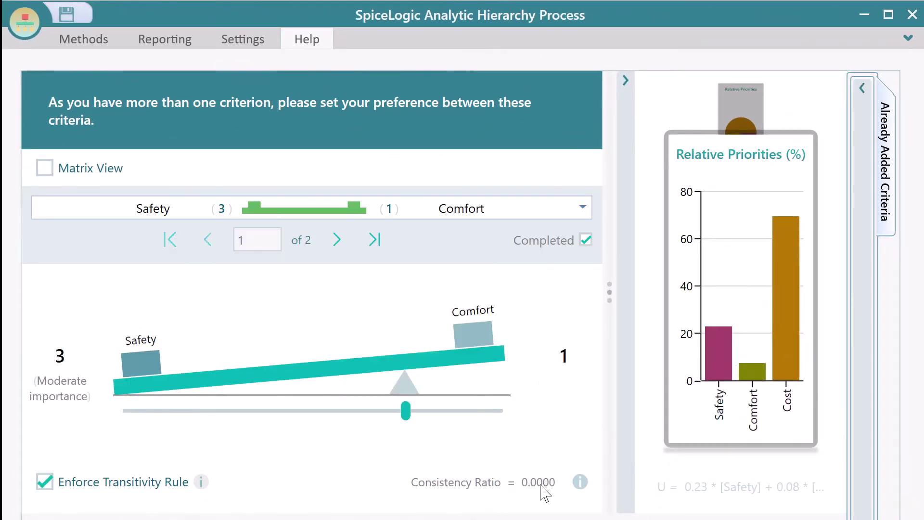
click(423, 214)
click(407, 243)
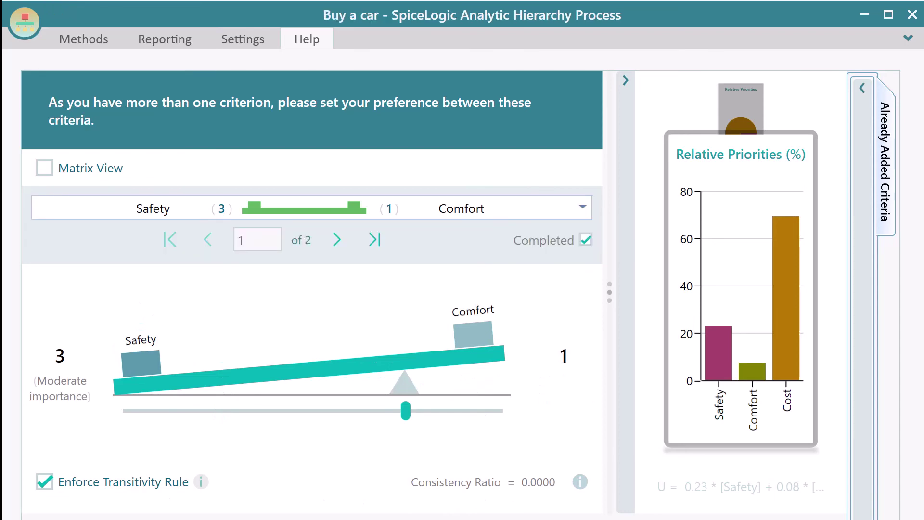
- In the seven-criterion decision, enforce the transitivity rule and review the remaining Safety pairs
drag(739, 27, 356, 3)
click(242, 144)
click(248, 169)
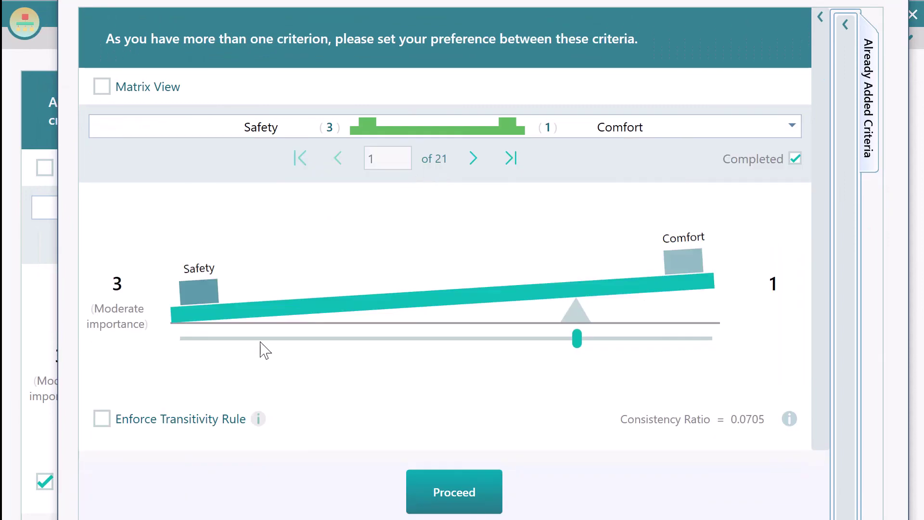
click(129, 423)
click(419, 128)
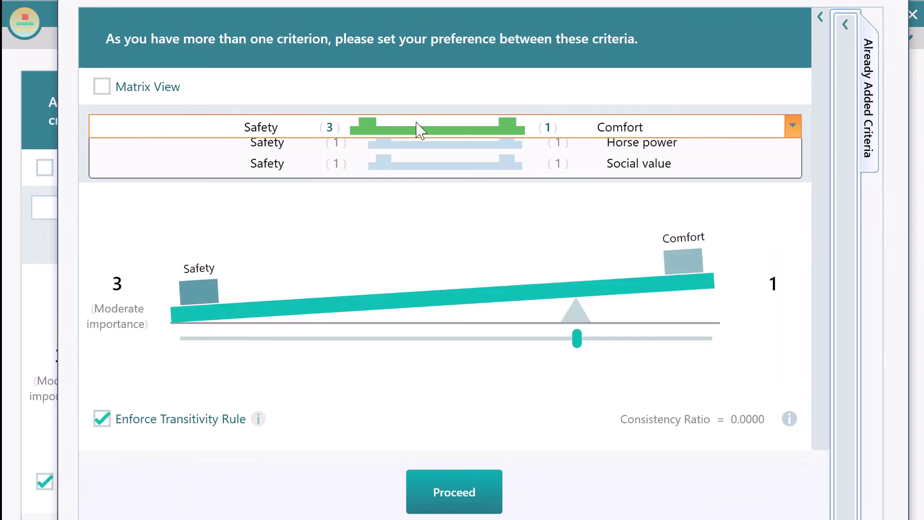
click(392, 125)
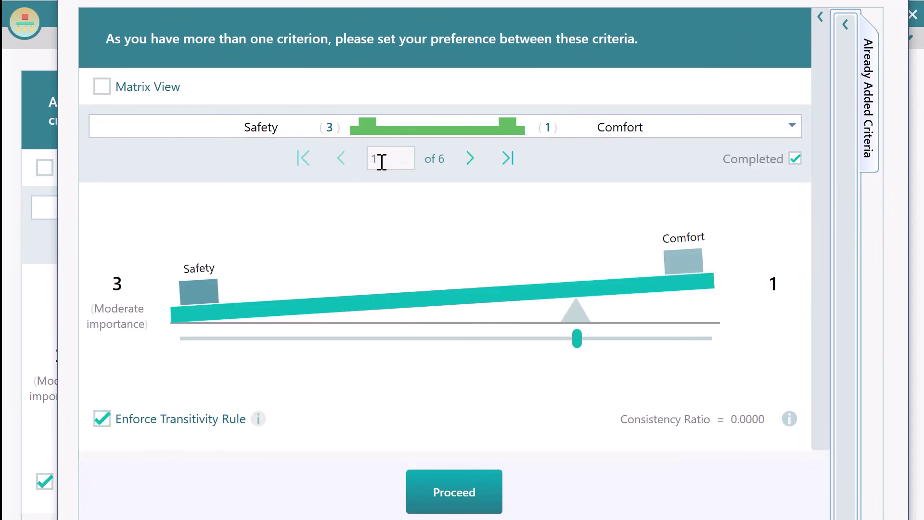
- Toggle the transitivity rule off and back on, comparing the 21-pair and 6-pair lists
click(437, 129)
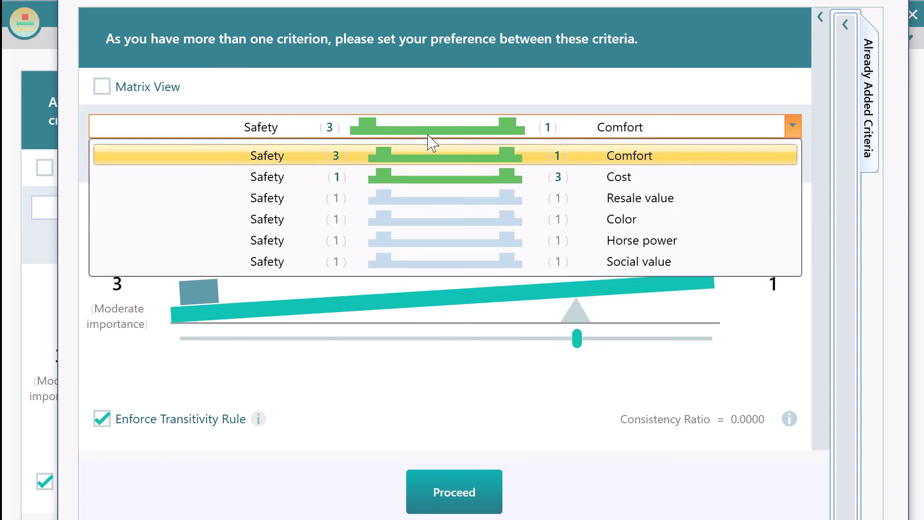
click(433, 129)
click(101, 418)
click(381, 128)
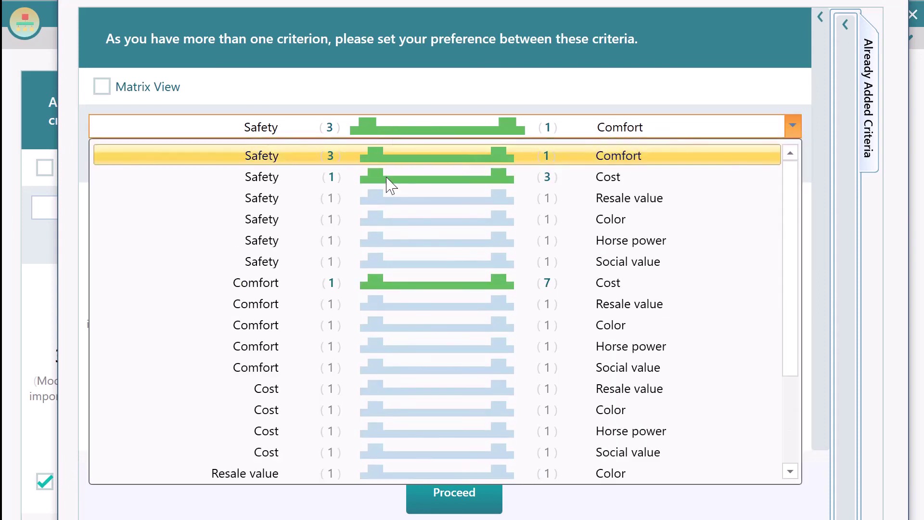
click(410, 129)
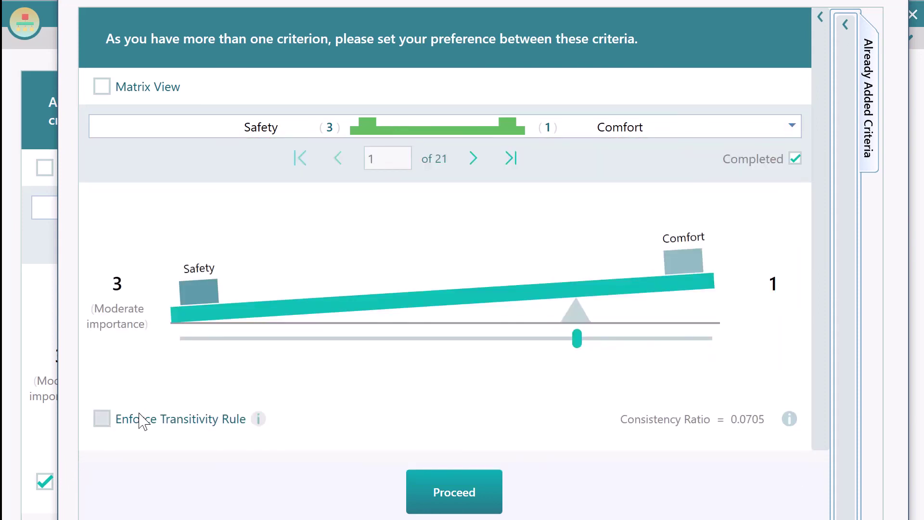
click(141, 419)
click(396, 131)
click(396, 131)
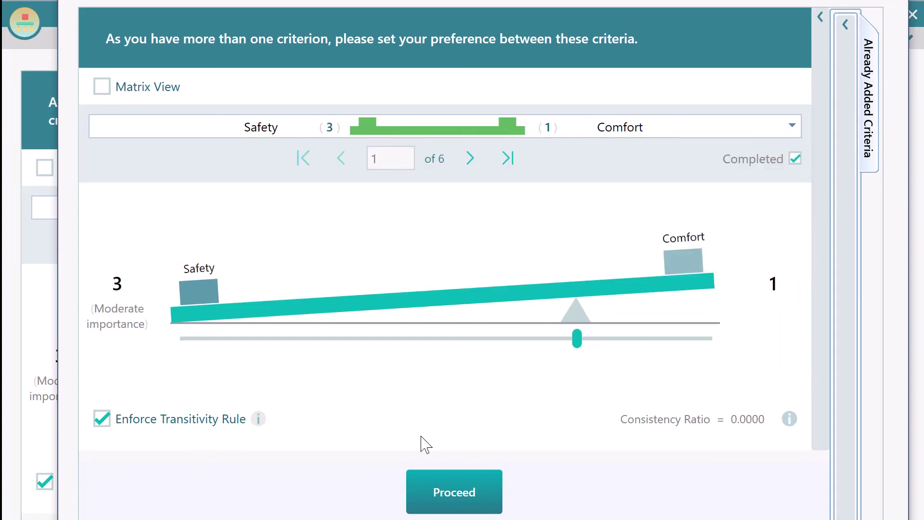